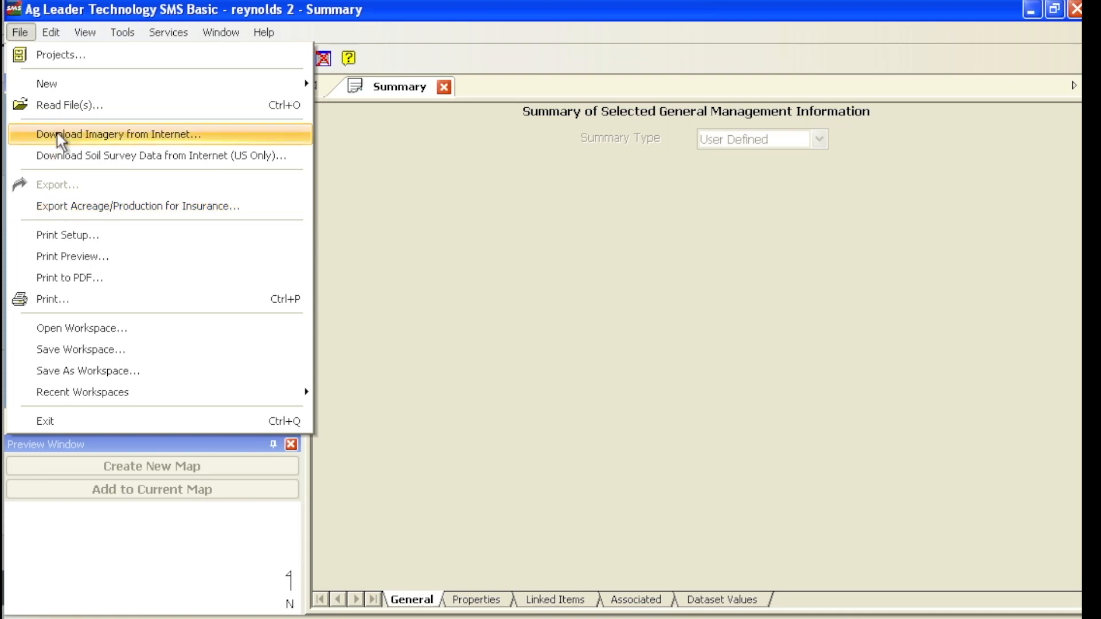
Step: Start reading field display files in the Ag Leader INTEGRA / VERSA / COMPASS (v3.0-v6.3) (*.agdata) format with an automatic folder search
click(60, 105)
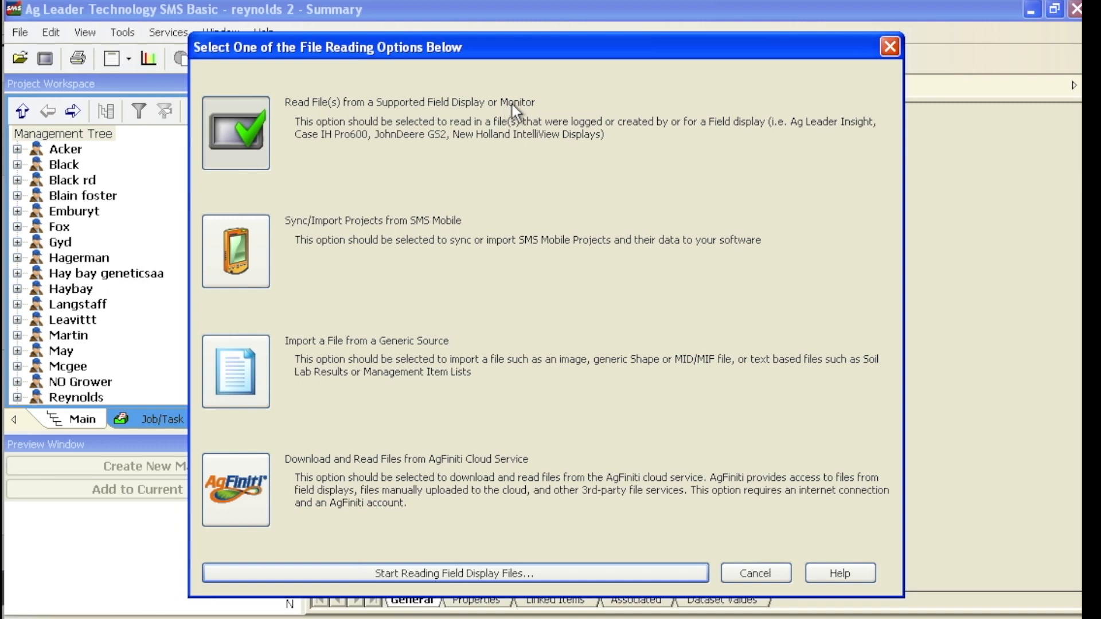
click(436, 570)
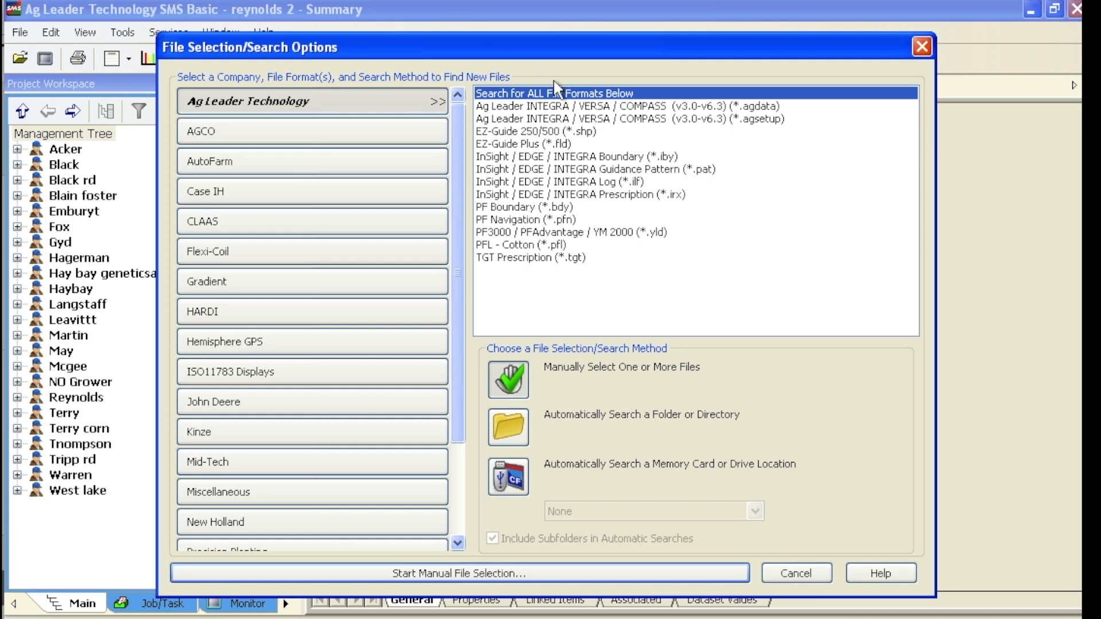
click(567, 109)
click(510, 423)
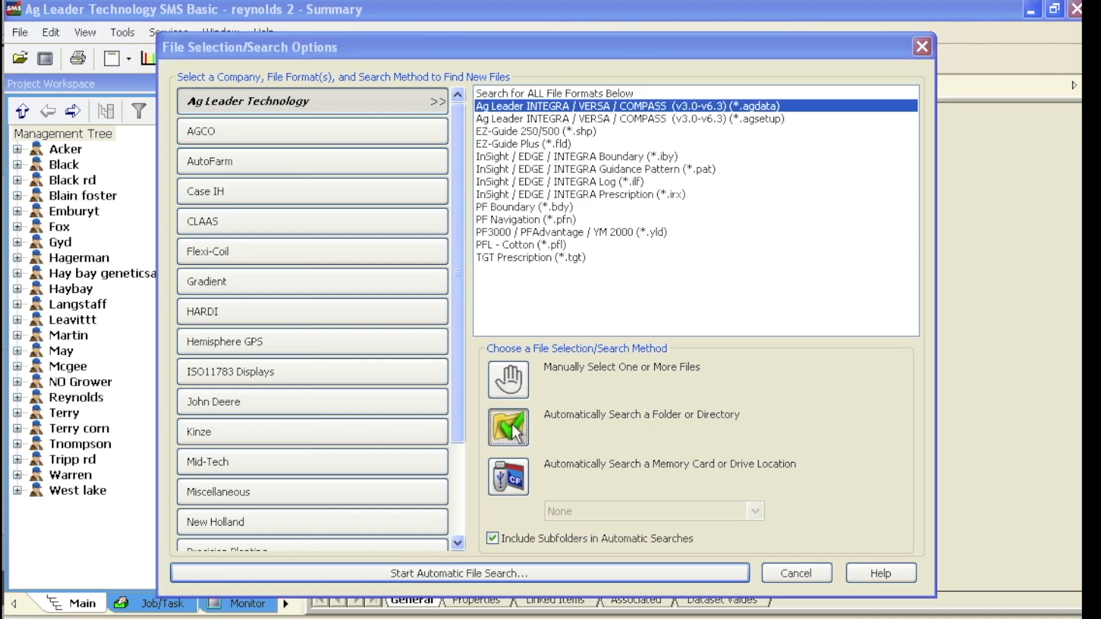
click(439, 576)
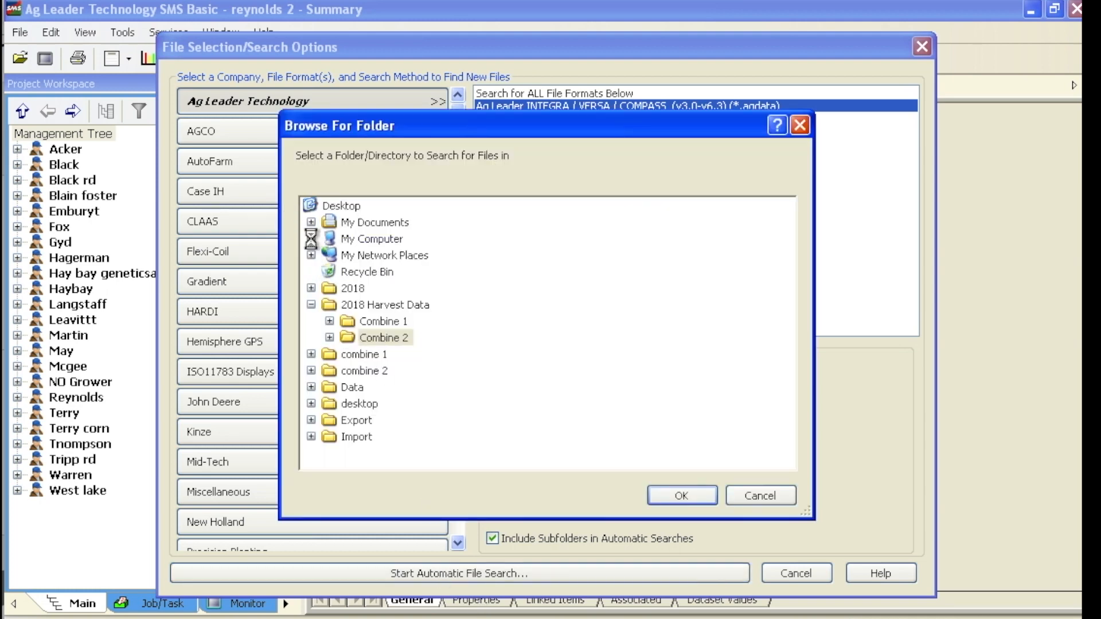
Step: Search the whole Lexar (E:) drive for harvest files and process all the files found
click(311, 239)
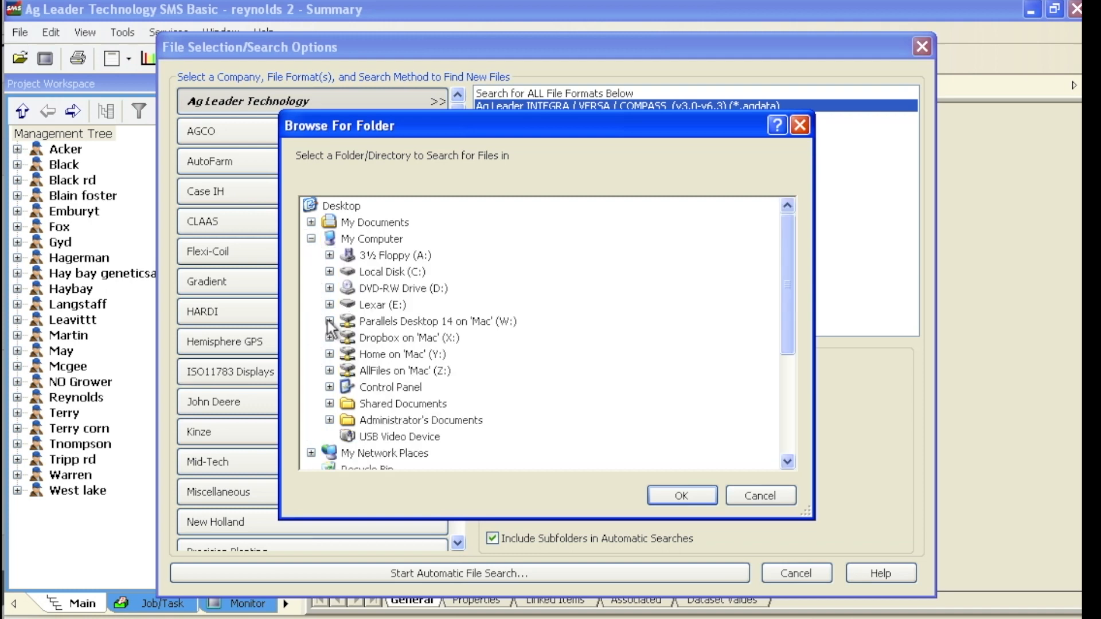
double_click(381, 305)
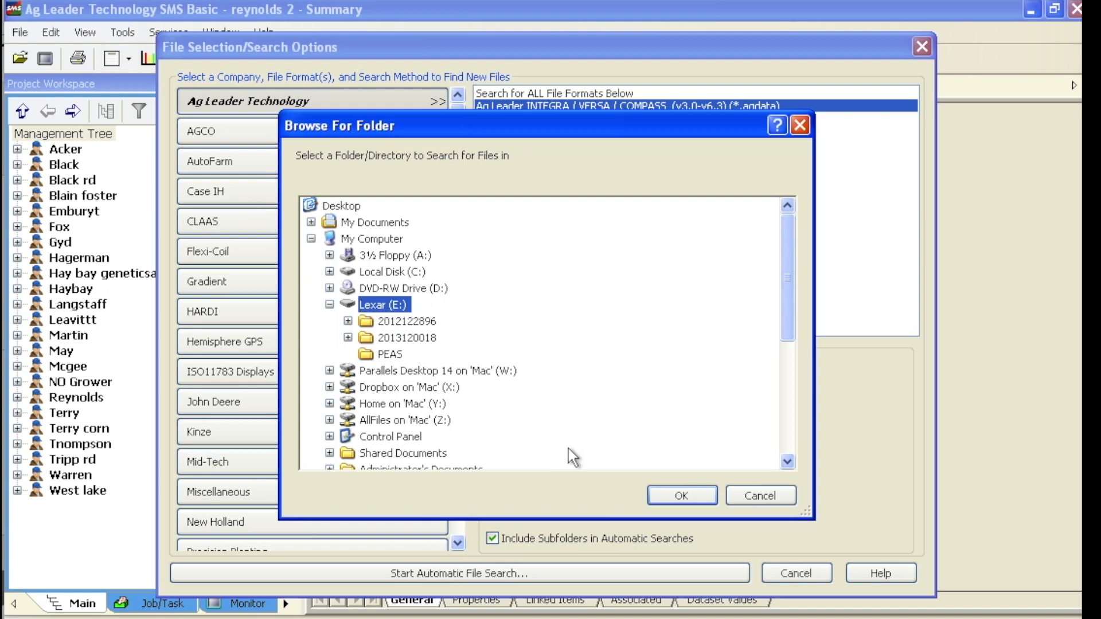
double_click(413, 323)
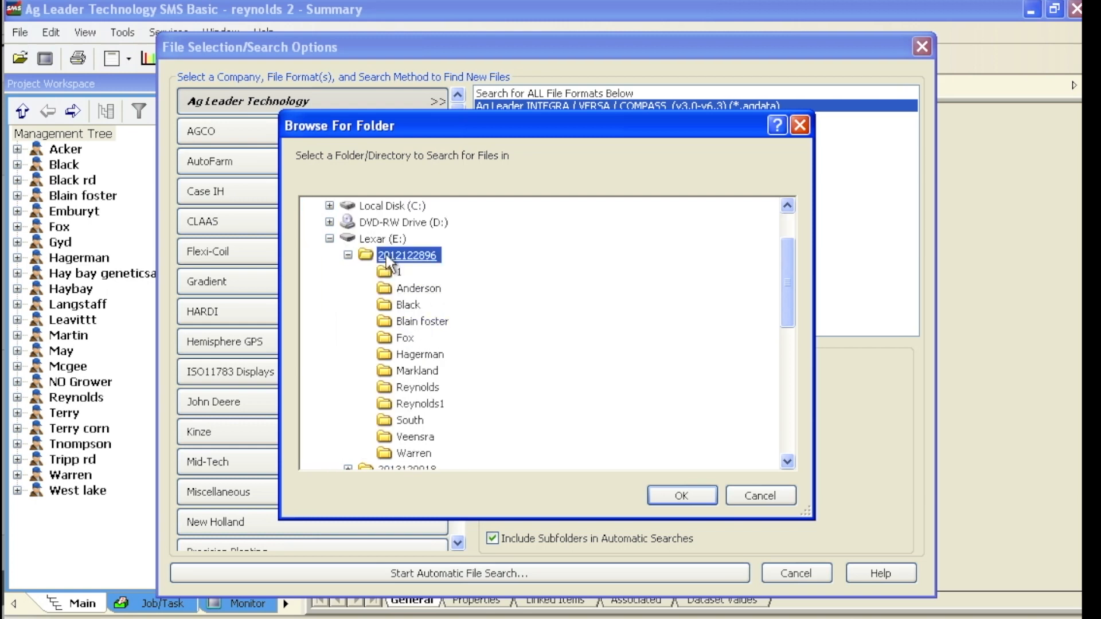
click(348, 254)
click(383, 238)
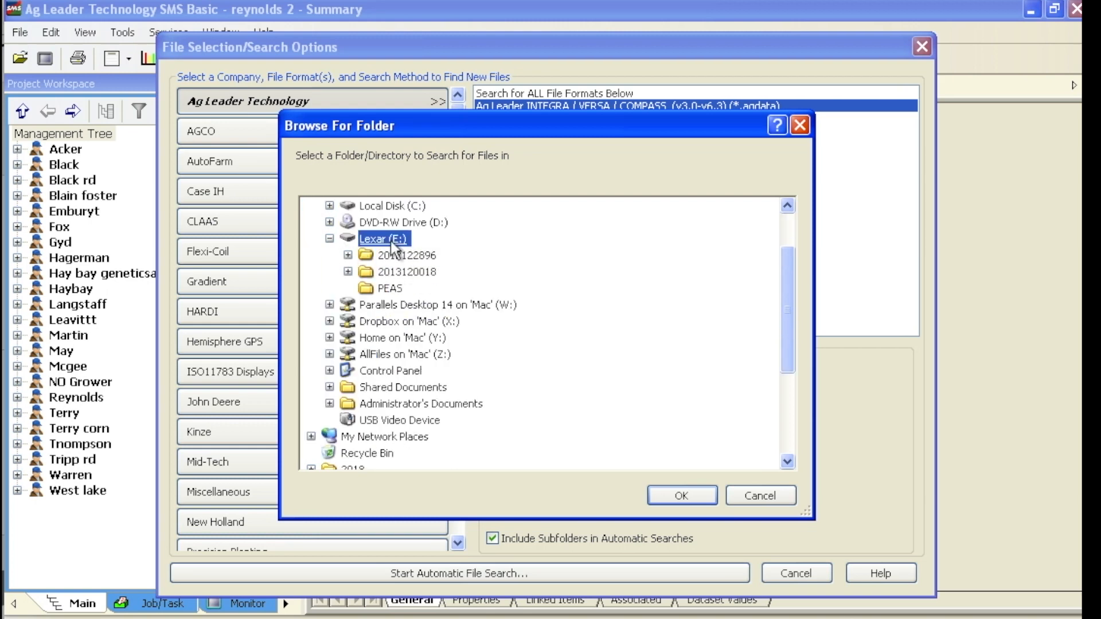
click(711, 495)
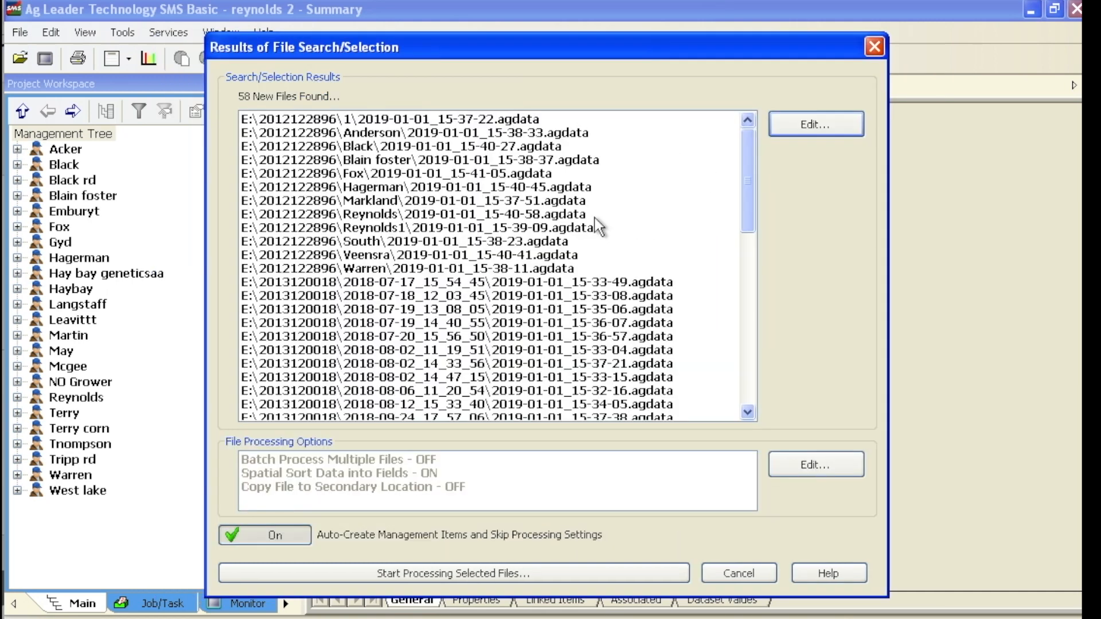
drag(748, 173, 737, 109)
click(479, 572)
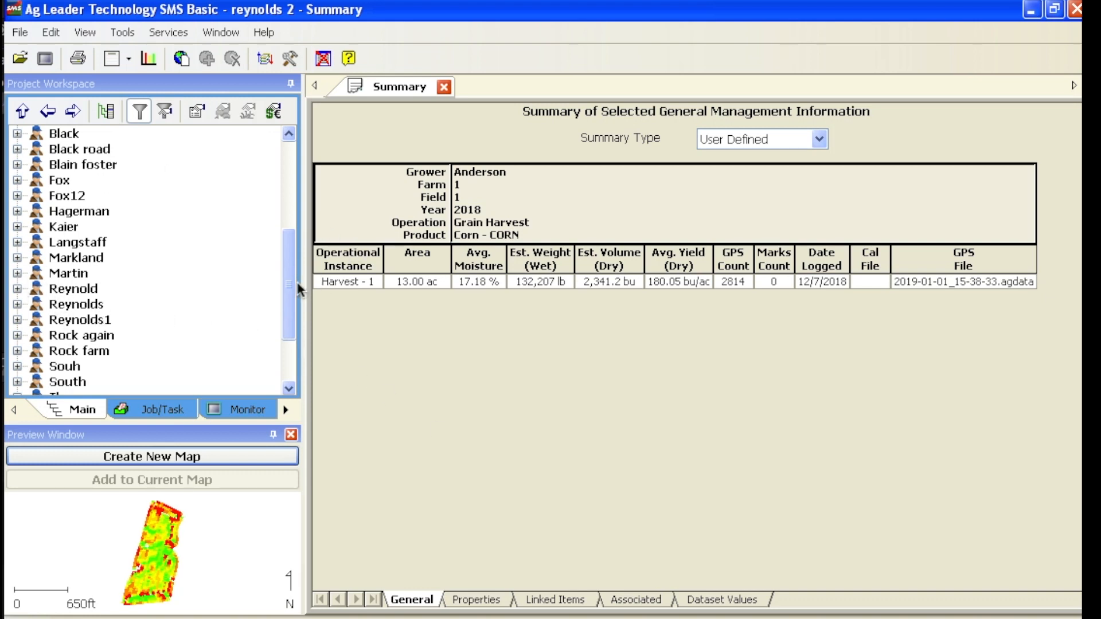
Step: Collapse the first two growers in the management tree and create a map of the tenth grower's 2018 grain harvest for farm A, field 1
drag(290, 281, 290, 147)
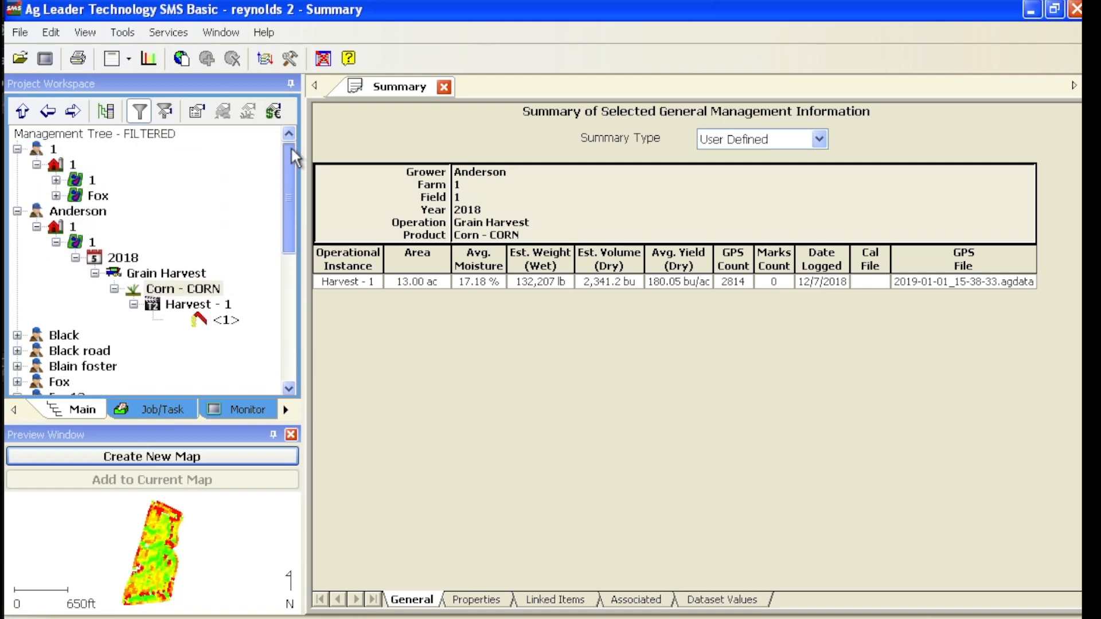
right_click(18, 160)
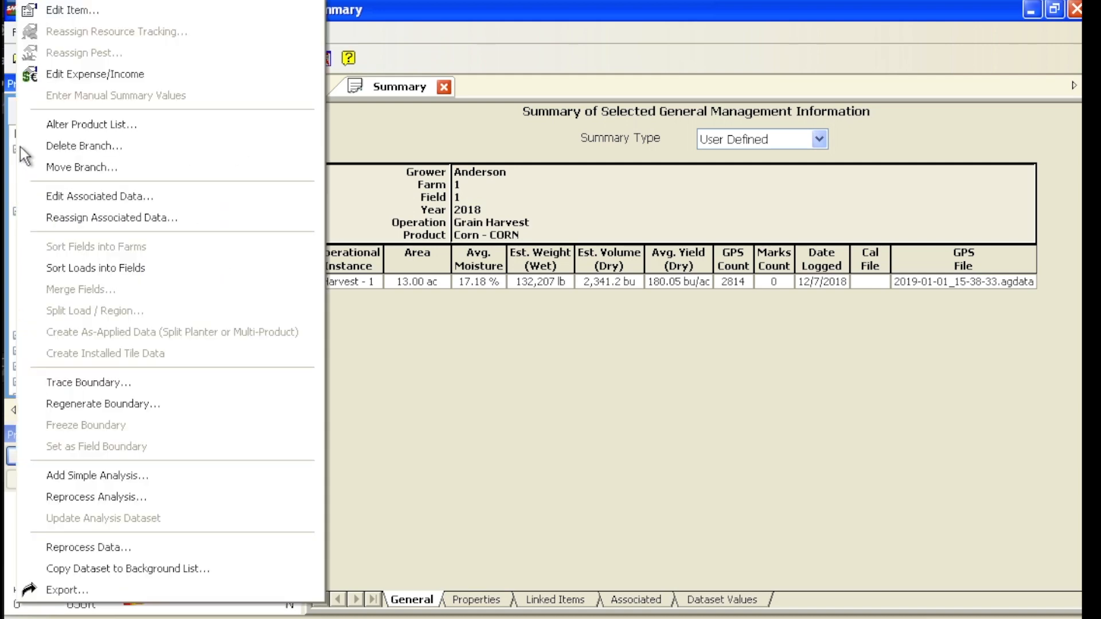
click(486, 536)
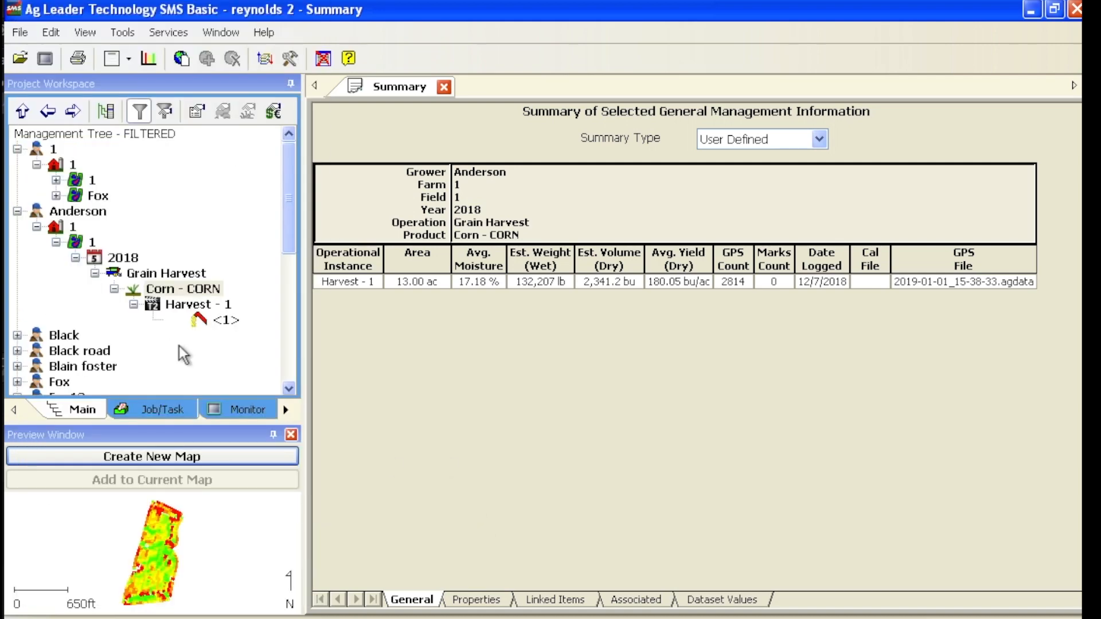
click(17, 149)
click(18, 164)
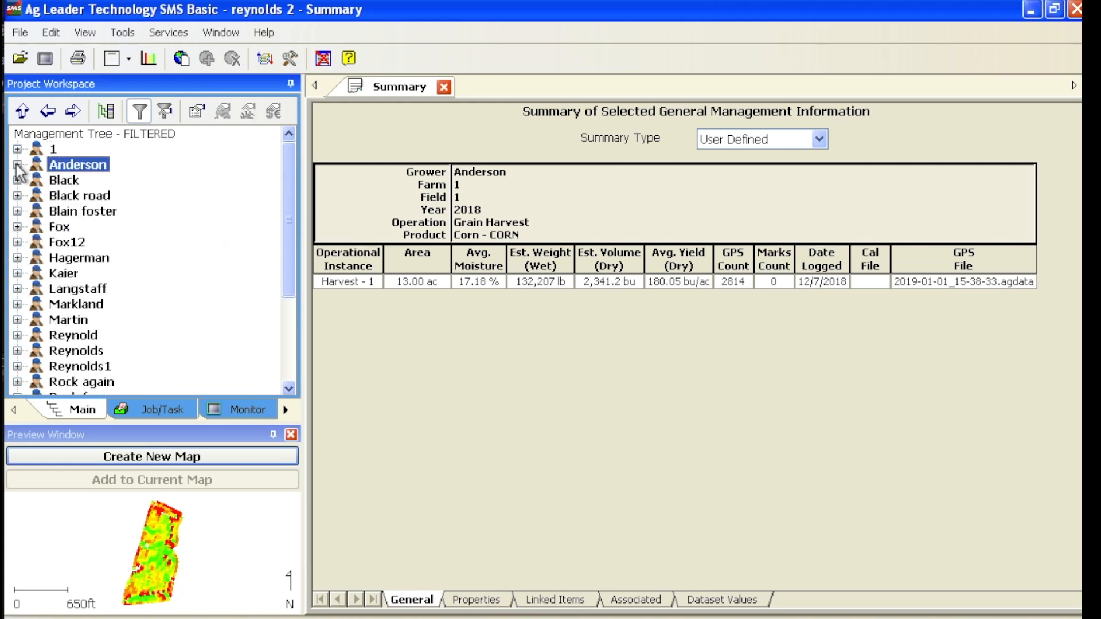
drag(287, 277, 291, 350)
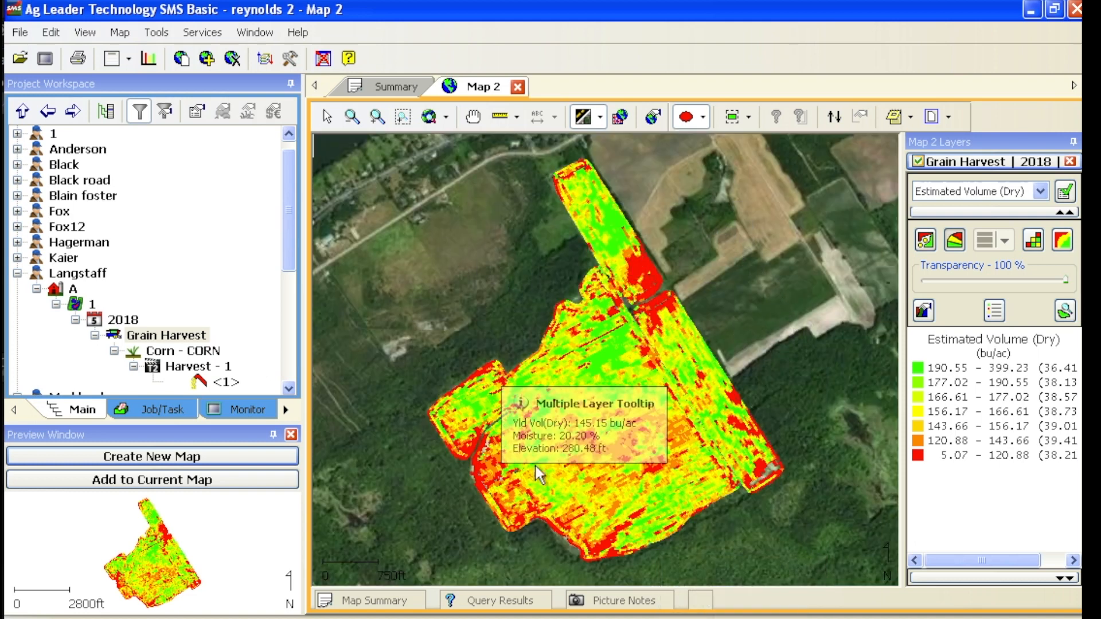
Step: Examine the grain harvest map's surroundings and the individual yield points near the middle of the field up close
click(352, 117)
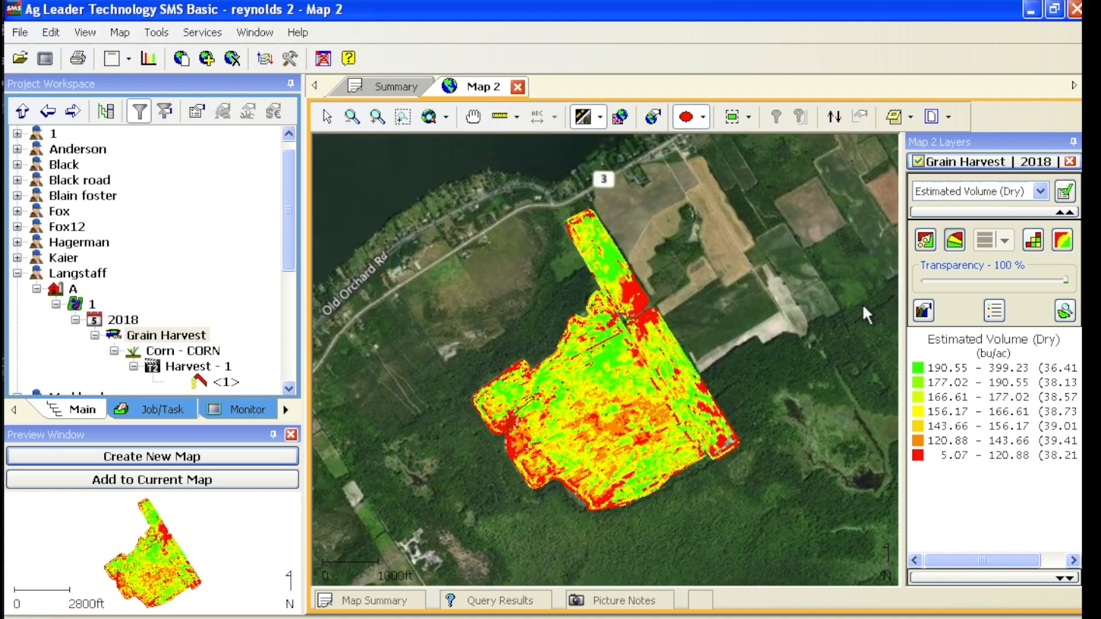
click(376, 118)
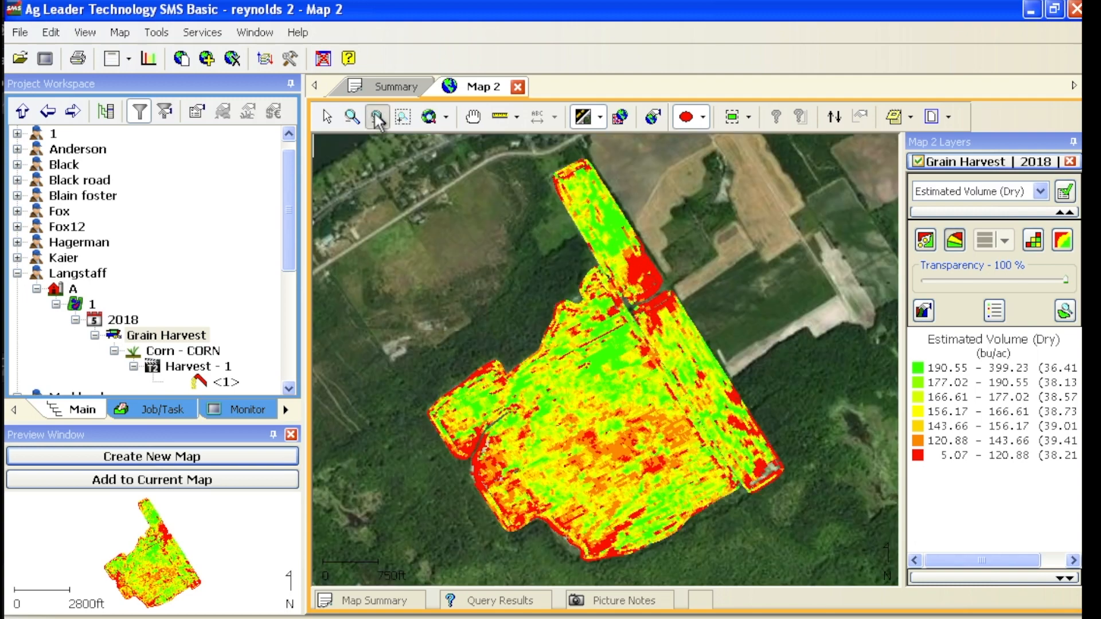
click(377, 118)
click(377, 117)
click(377, 117)
click(376, 117)
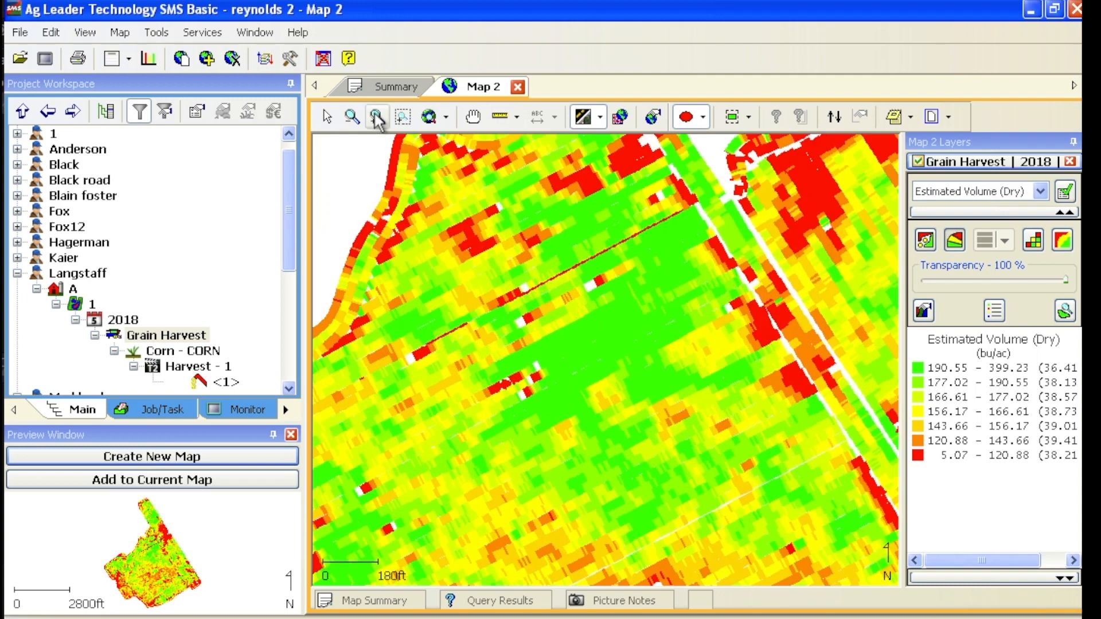
click(376, 117)
click(376, 117)
click(376, 118)
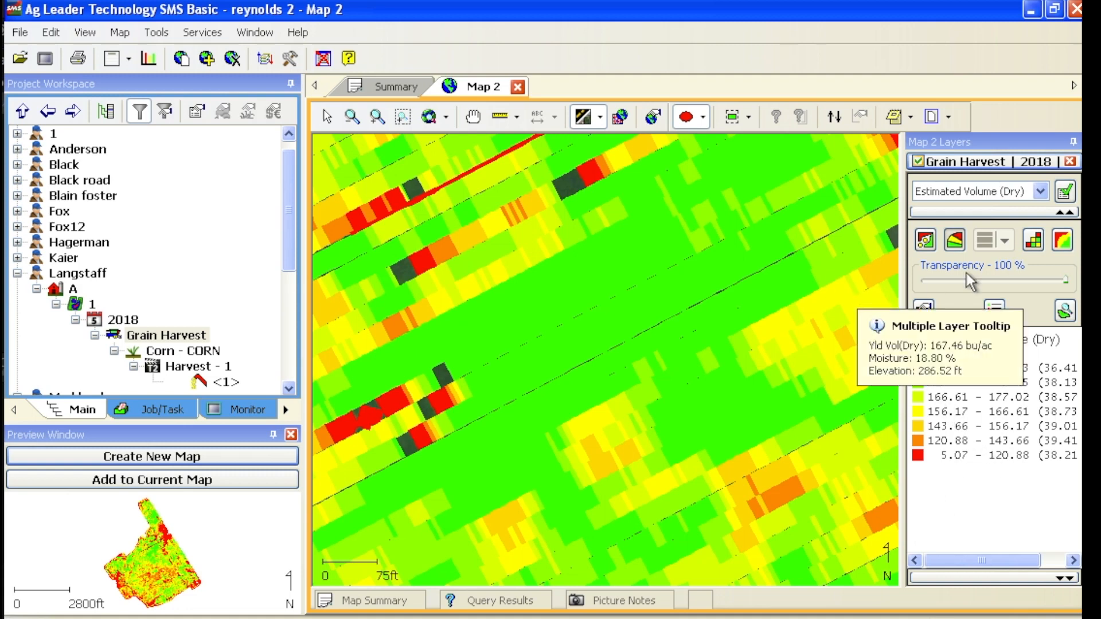
Step: Display the Estimated Volume (Dry) layer as smooth contours and examine the yield zones across the whole field
click(1062, 244)
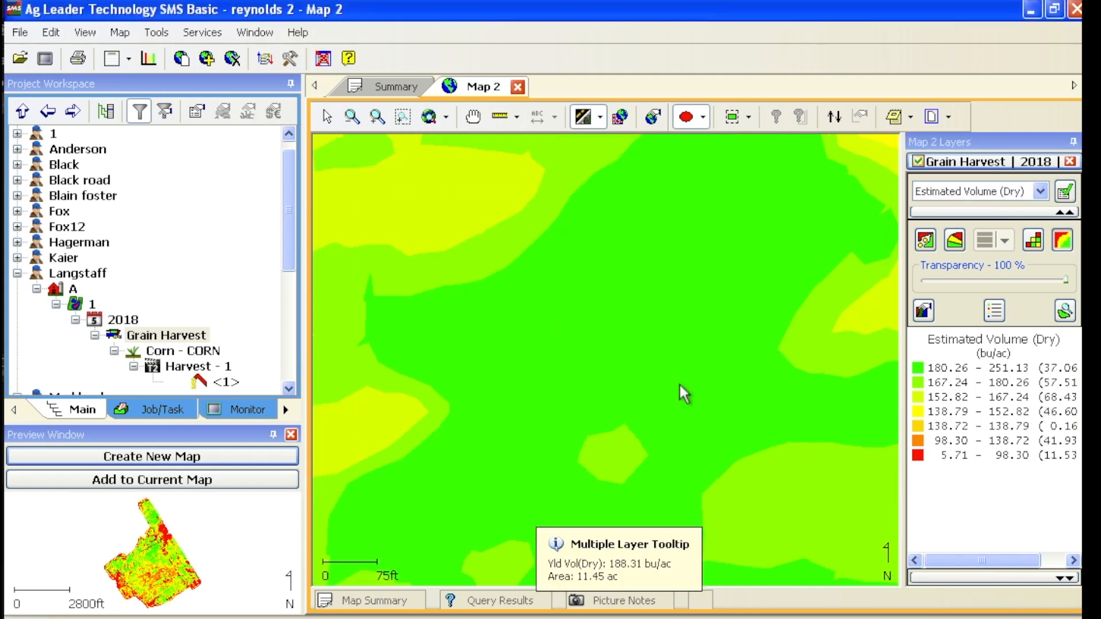
click(353, 117)
click(353, 117)
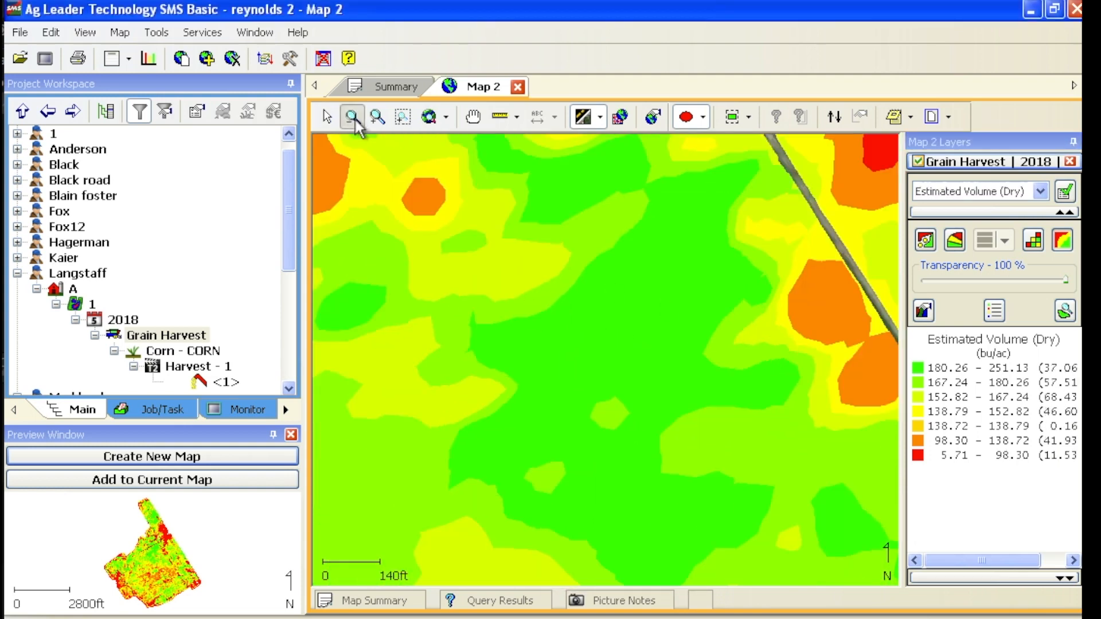
click(353, 117)
click(354, 117)
click(353, 117)
click(353, 117)
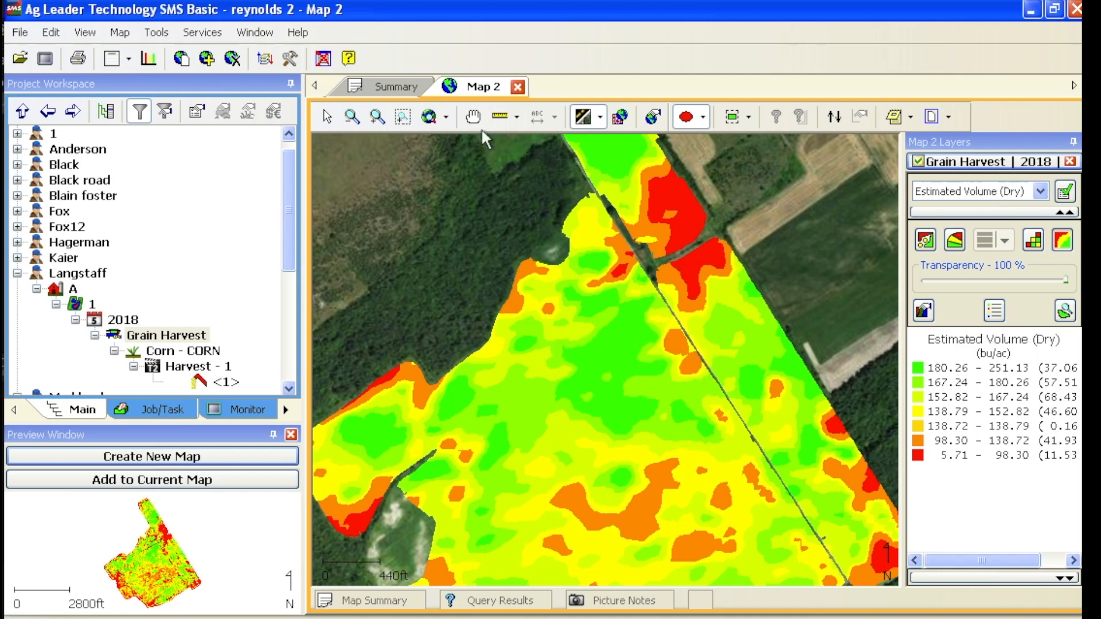
click(472, 116)
mouse_move(629, 455)
mouse_down()
mouse_move(583, 346)
mouse_move(669, 320)
mouse_move(650, 322)
mouse_up()
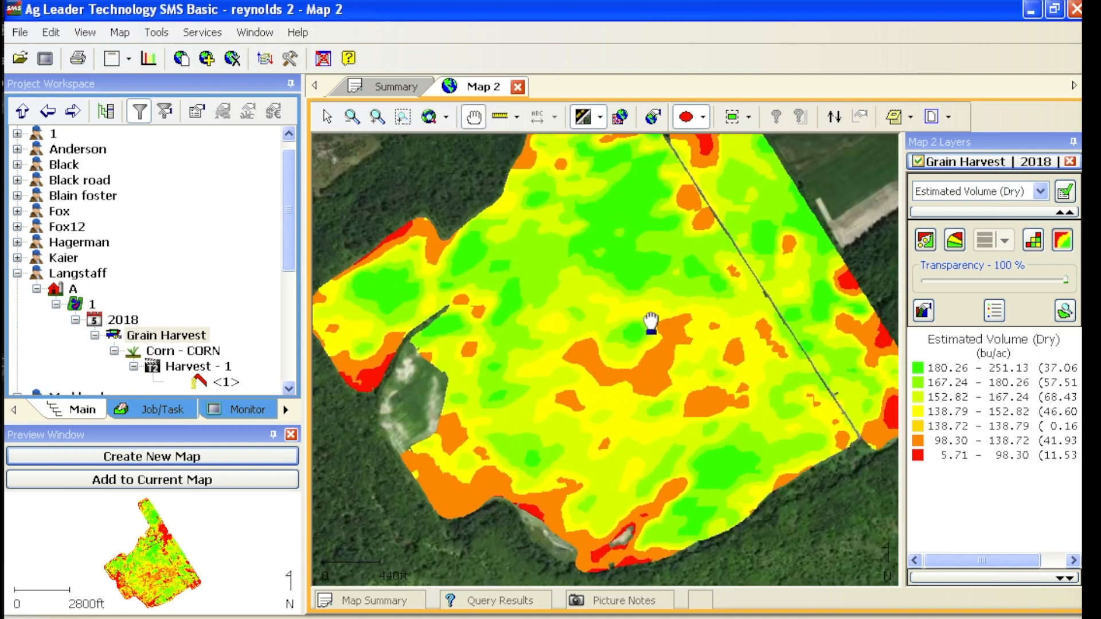